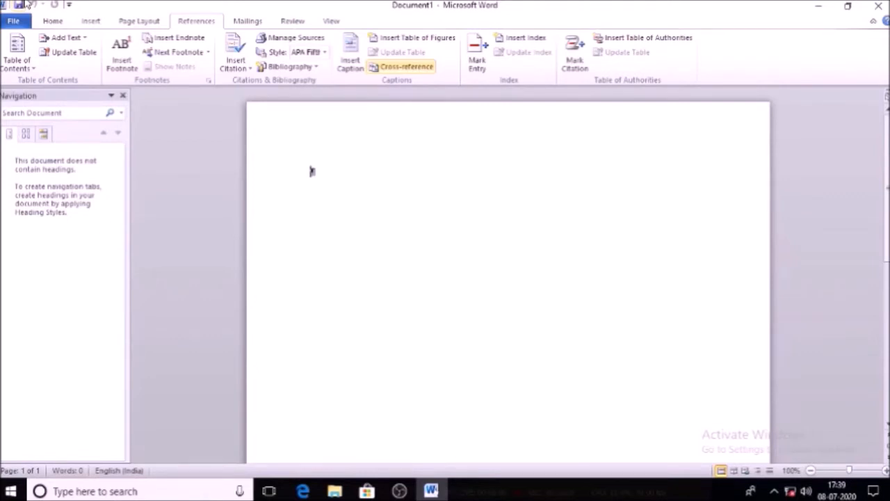
key(super)
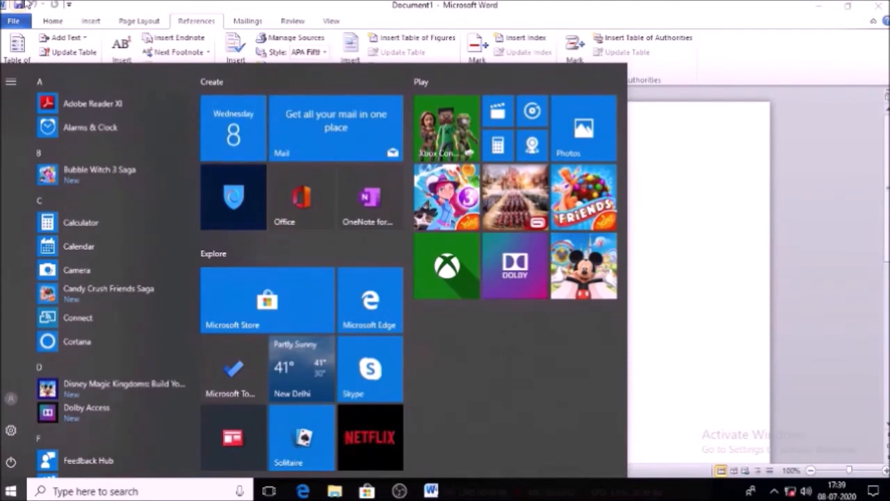
key(super)
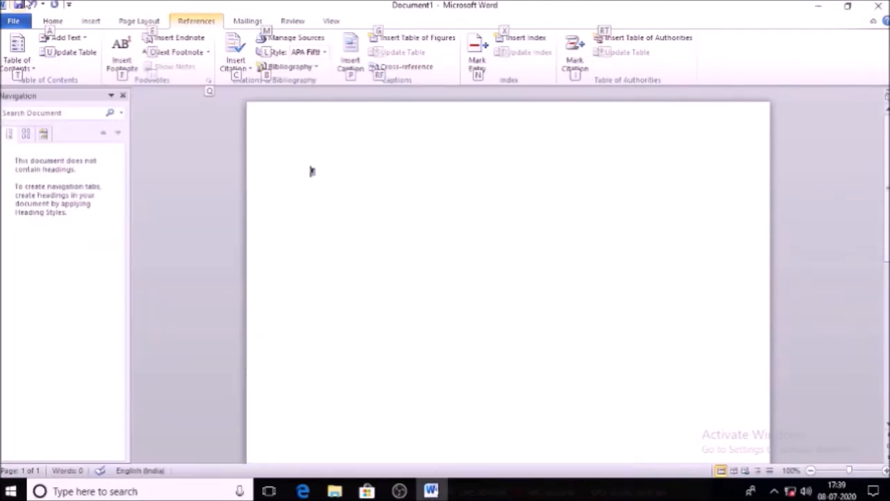
Step: Start marking a new index entry and enter "computers" as its main entry, with the current page as reference
key(Down)
key(Right)
key(Right)
key(Right)
key(Right)
key(Right)
key(Right)
key(Right)
key(Right)
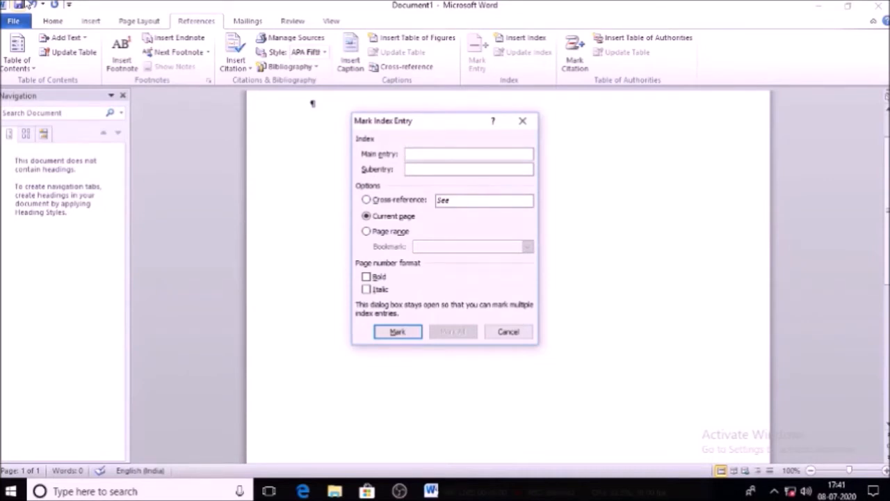
text(computers)
key(Return)
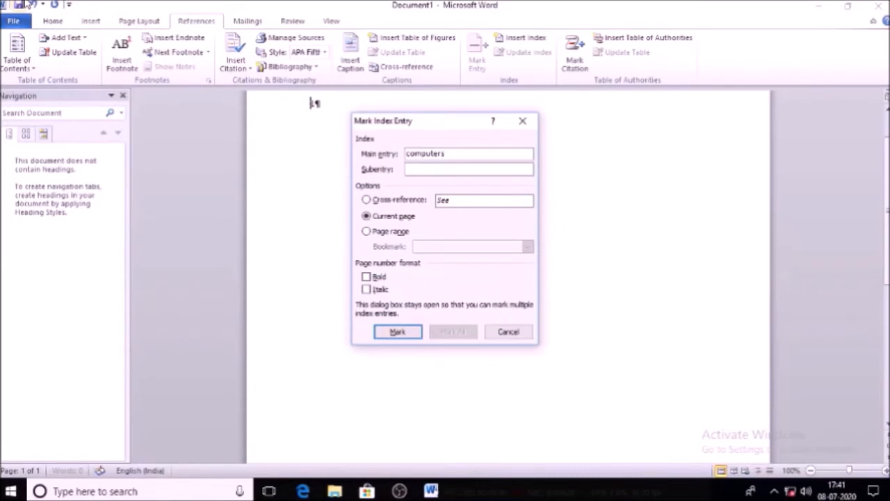
key(Return)
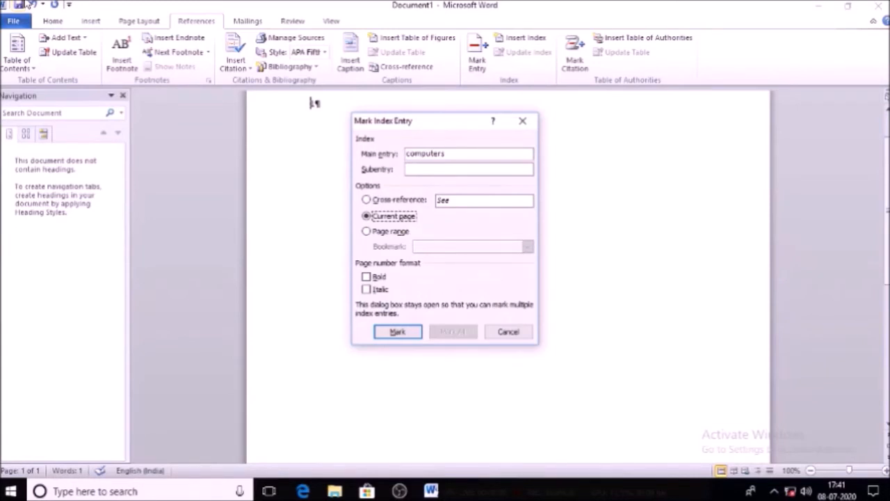
Step: Format the entry's page number as bold and italic, mark the entry in the document, and close the dialog
key(Tab)
key(space)
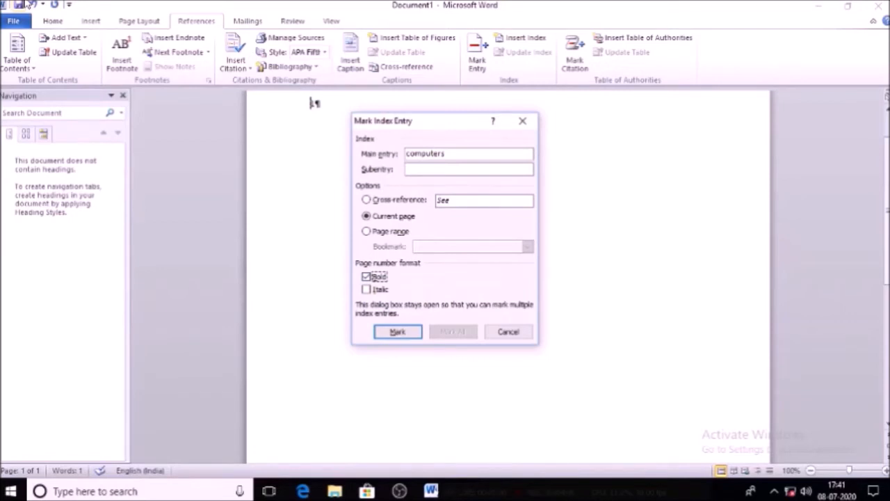
key(Tab)
key(space)
key(Tab)
key(Return)
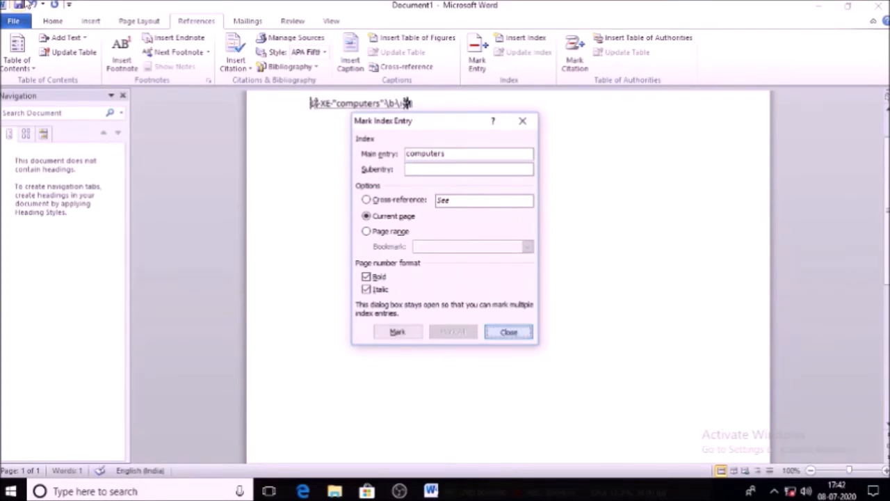
key(Return)
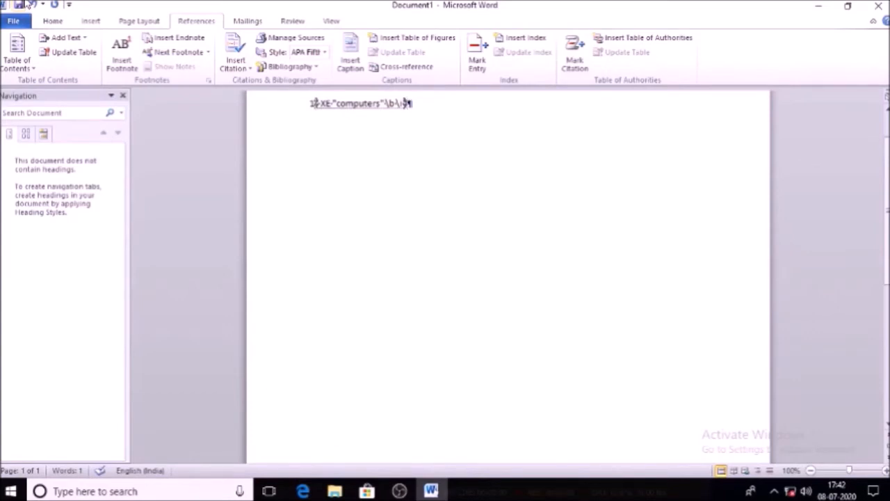
Step: Add two blank paragraphs below the marked index entry and open the settings for inserting an index
key(Return)
key(Return)
key(alt)
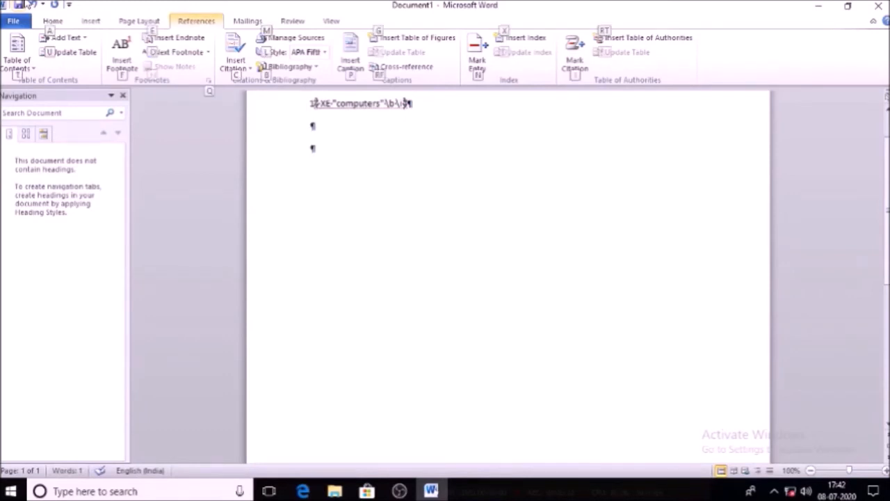
key(x)
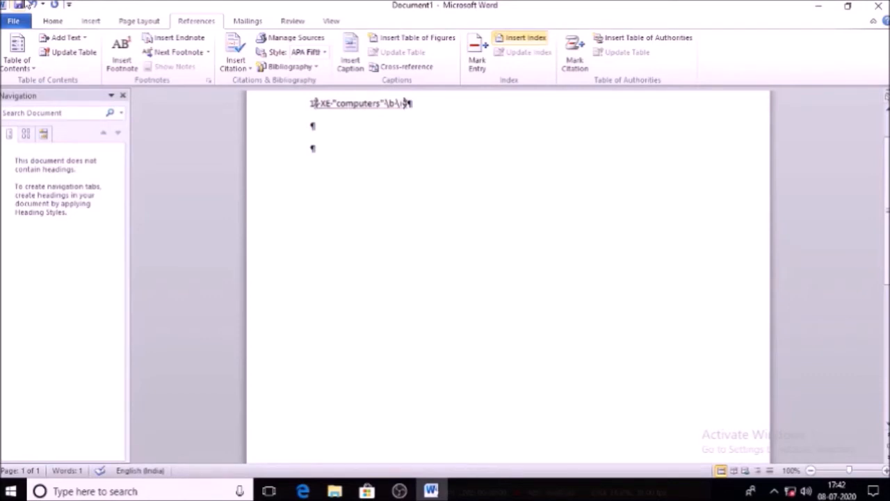
click(522, 38)
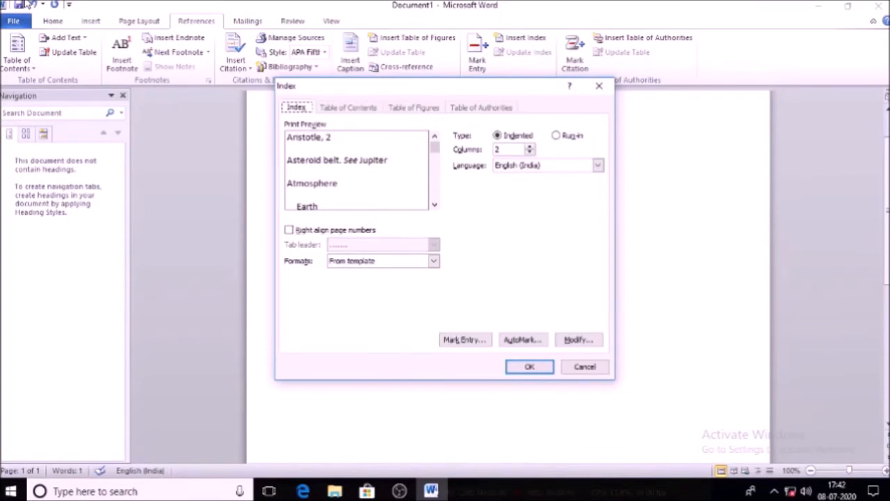
key(Return)
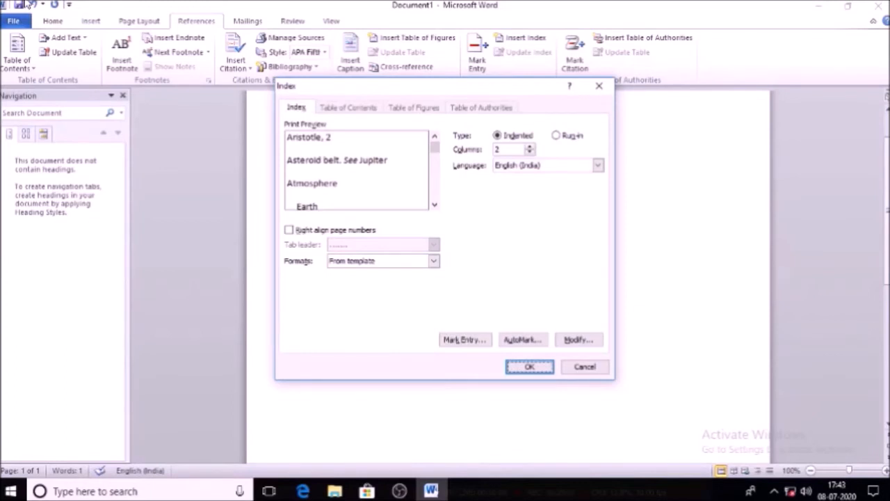
key(Tab)
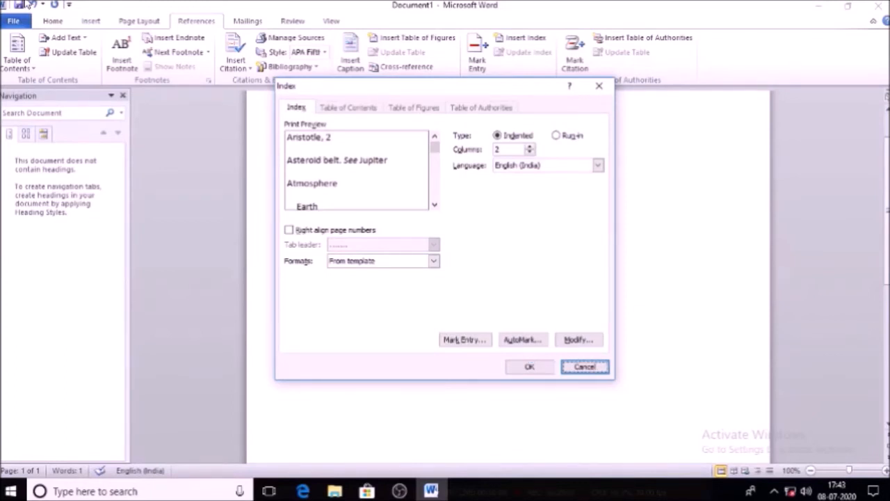
key(shift+Tab)
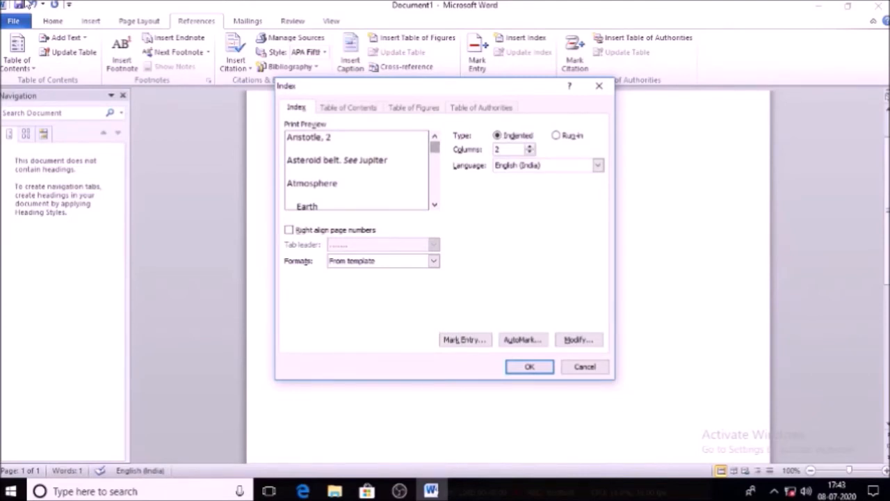
scroll(356, 171, down, 1)
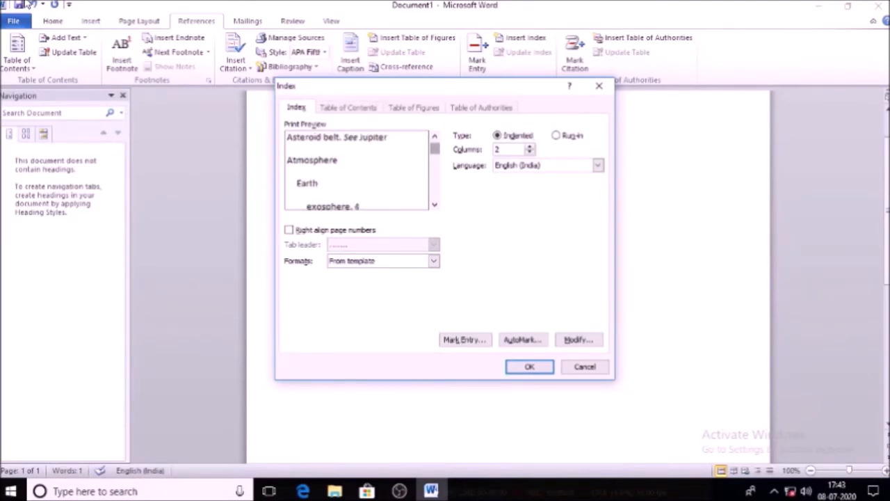
scroll(356, 170, down, 1)
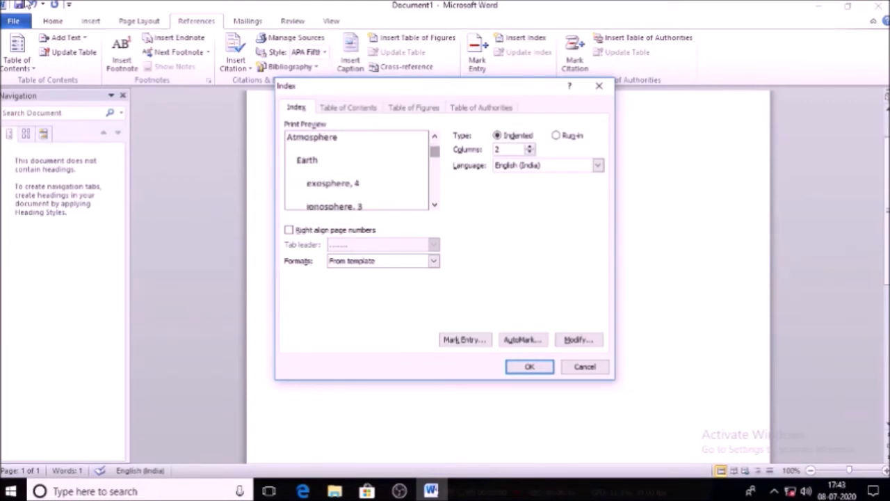
scroll(356, 170, up, 2)
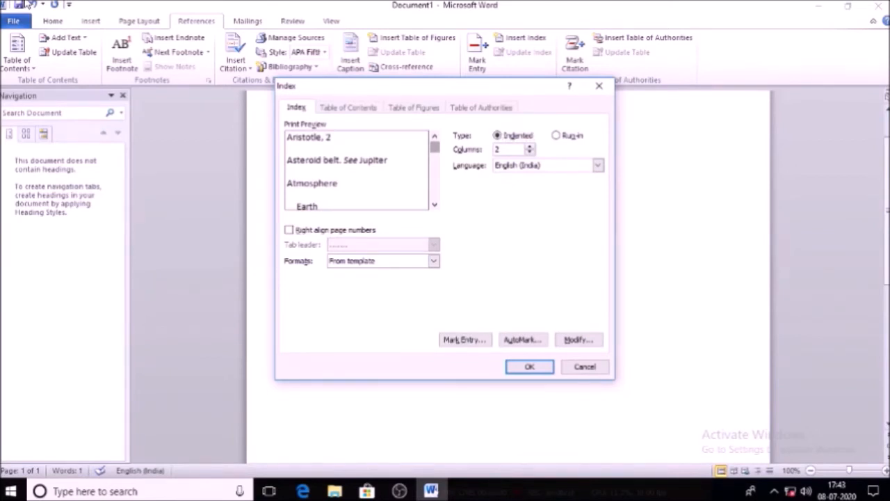
Step: Try different column counts for the Indented index and return it to 2 columns
click(517, 136)
key(Tab)
text(3)
key(Up)
key(Down)
key(Down)
key(Down)
key(Up)
key(Up)
key(Tab)
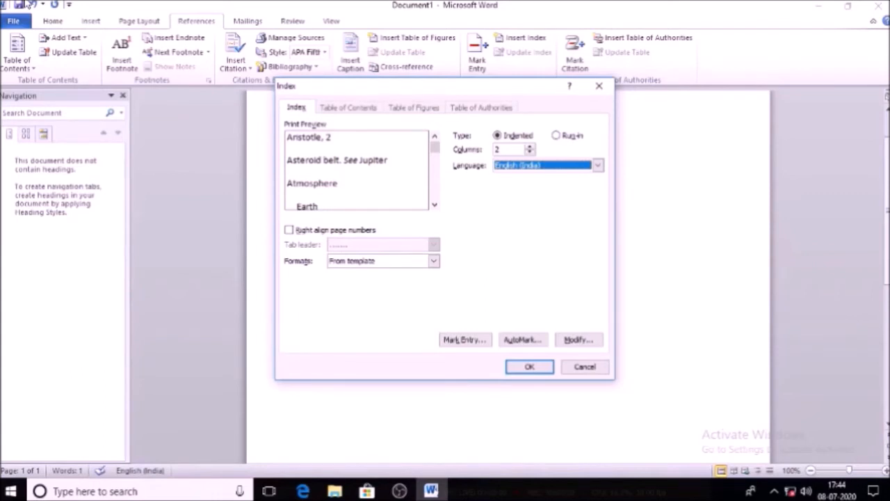
Step: Right-align the index page numbers and use the dotted tab leader
key(Tab)
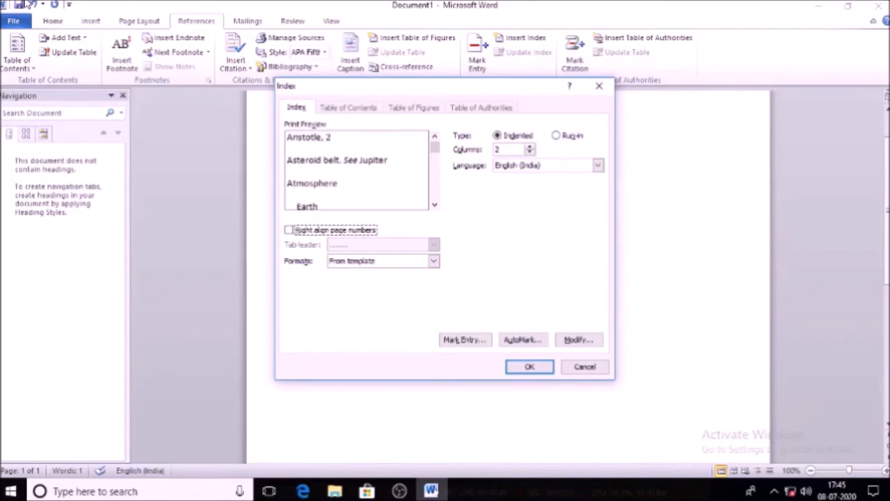
key(space)
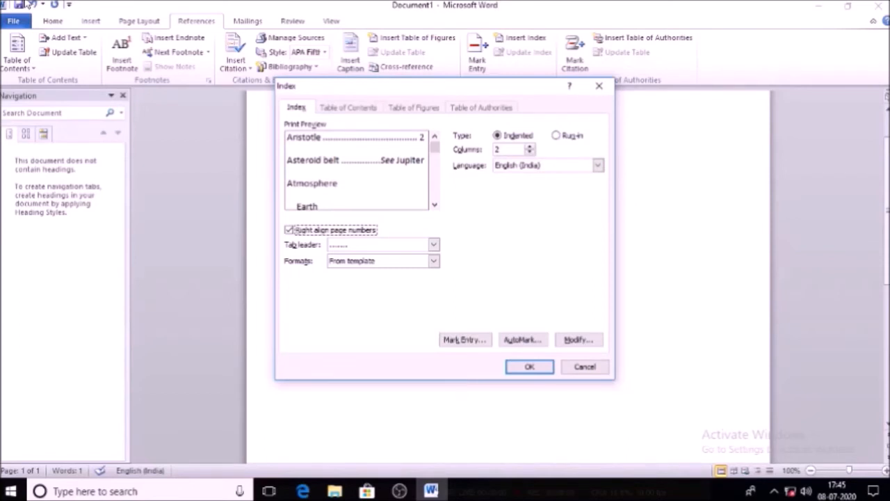
key(Tab)
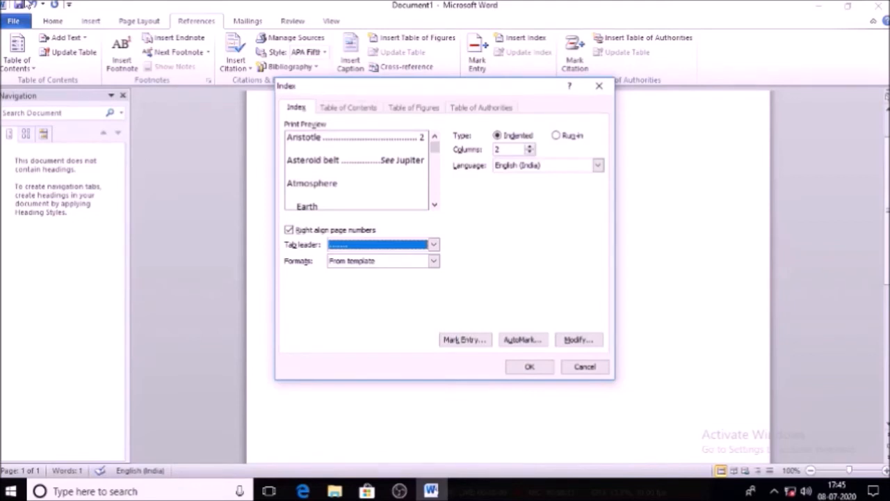
key(alt+Down)
key(Up)
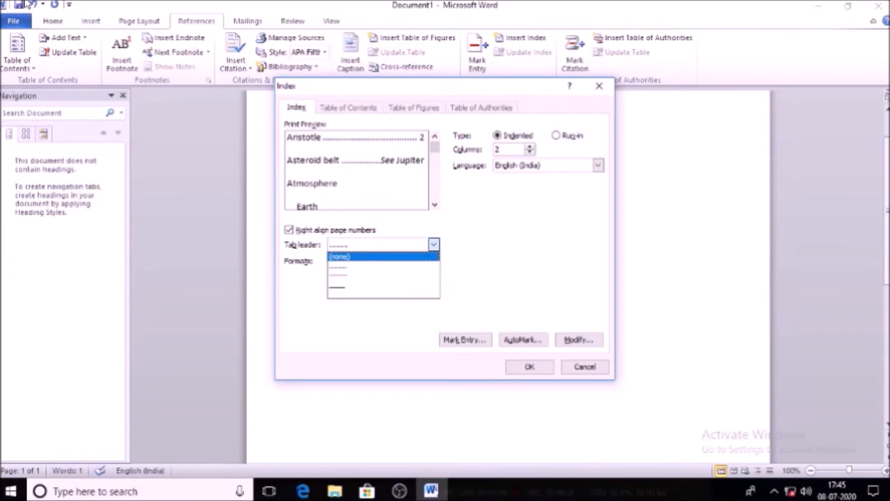
key(Down)
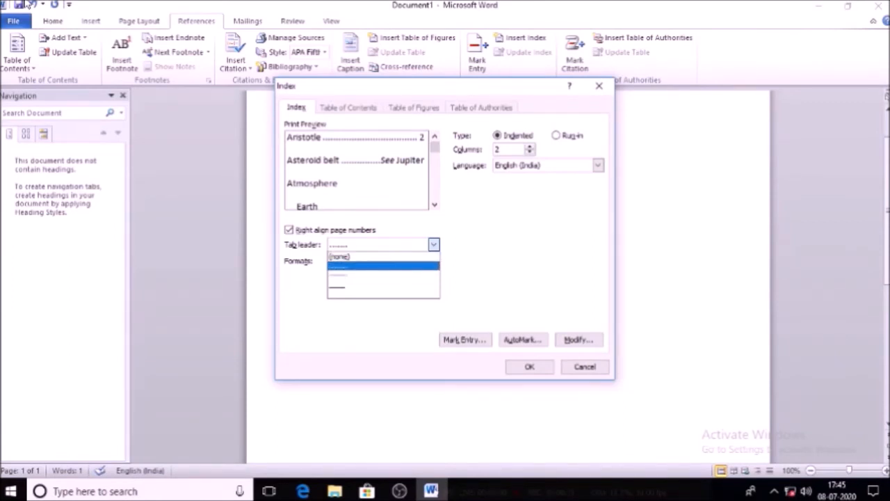
key(Tab)
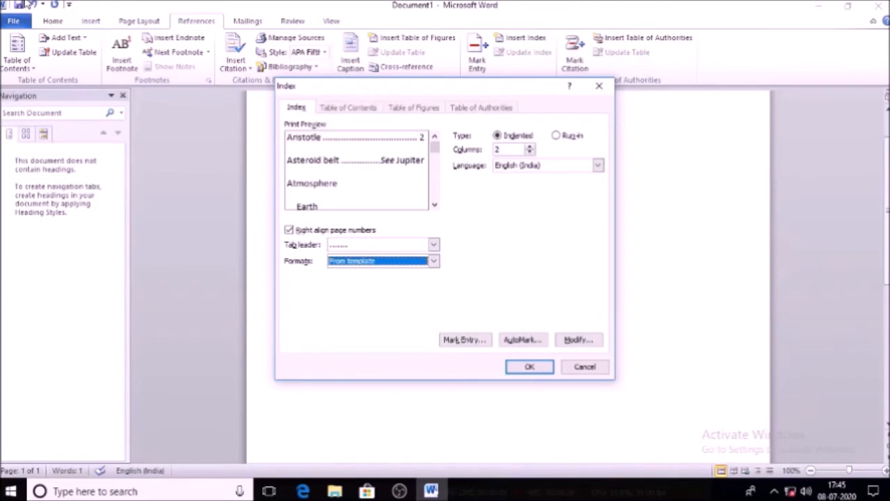
Step: Compare the available index formats in the preview and choose the Formal format
click(433, 261)
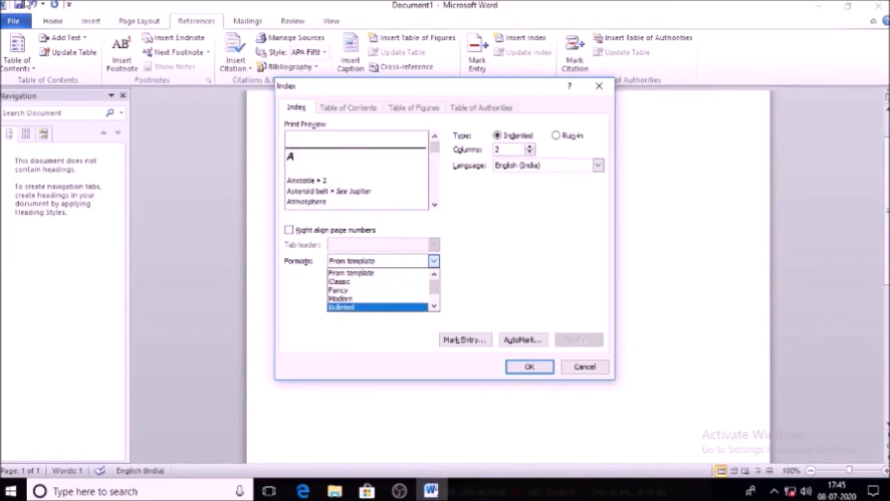
key(Down)
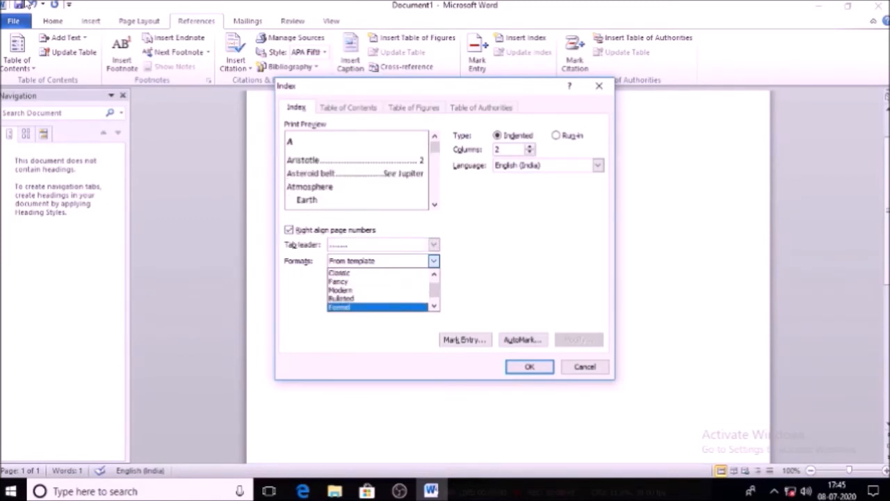
key(Down)
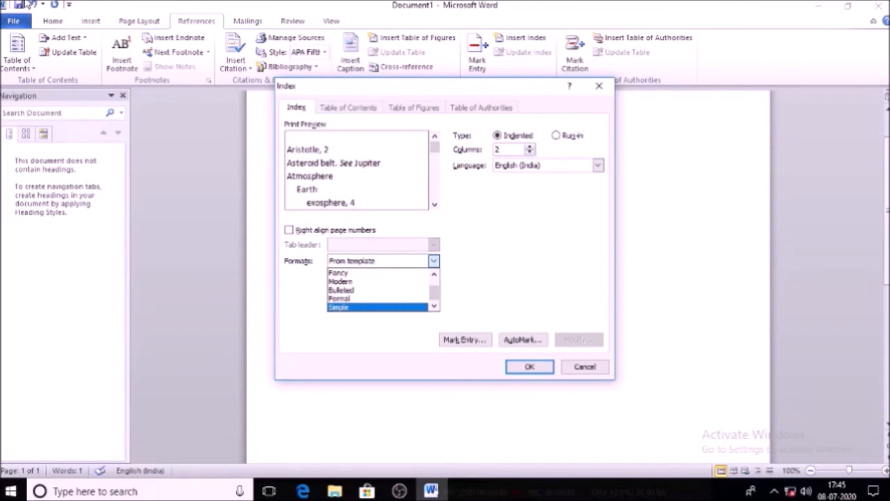
key(Up)
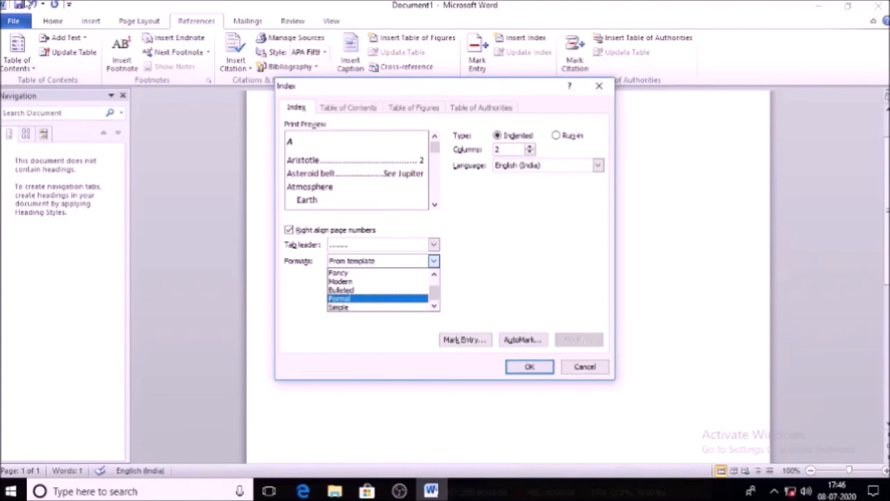
key(Tab)
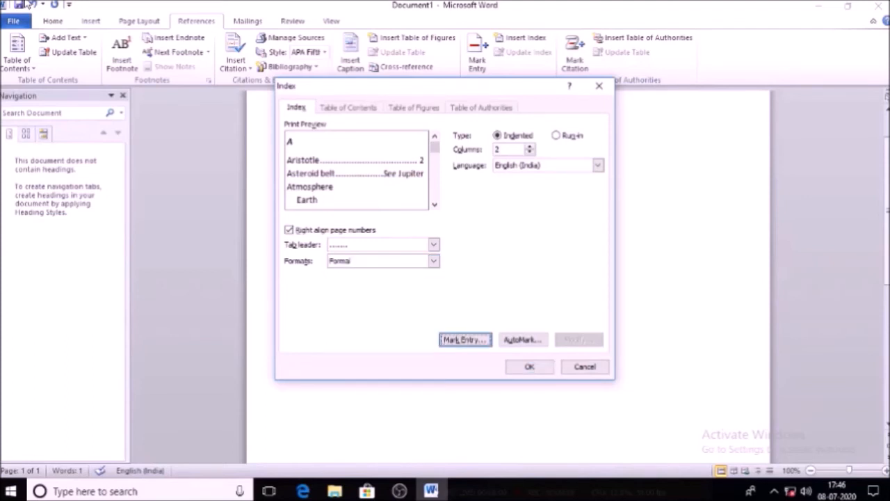
key(Tab)
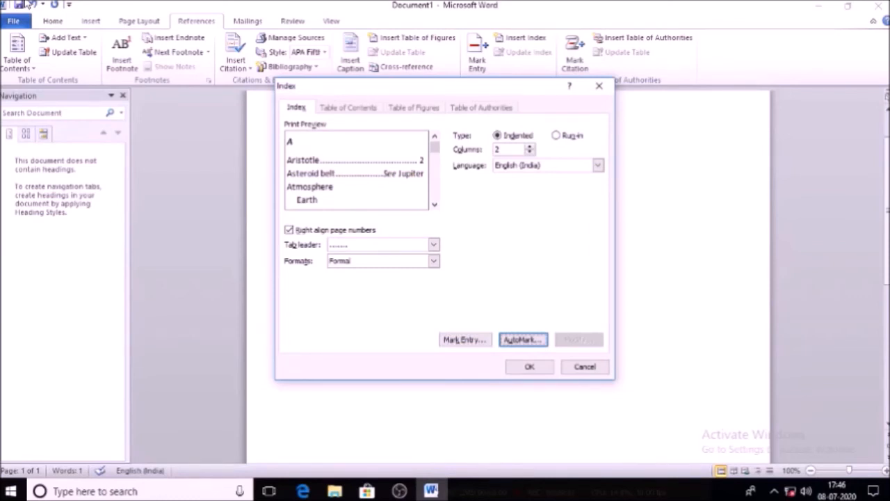
key(Tab)
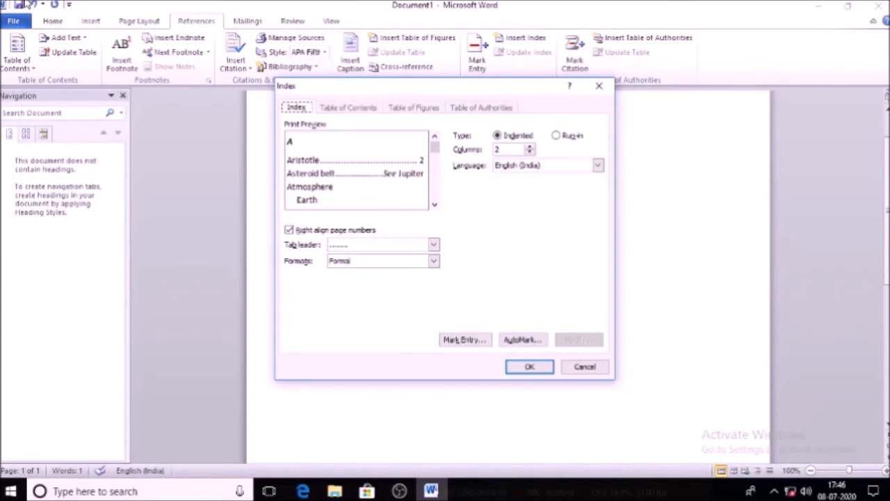
key(shift+Tab)
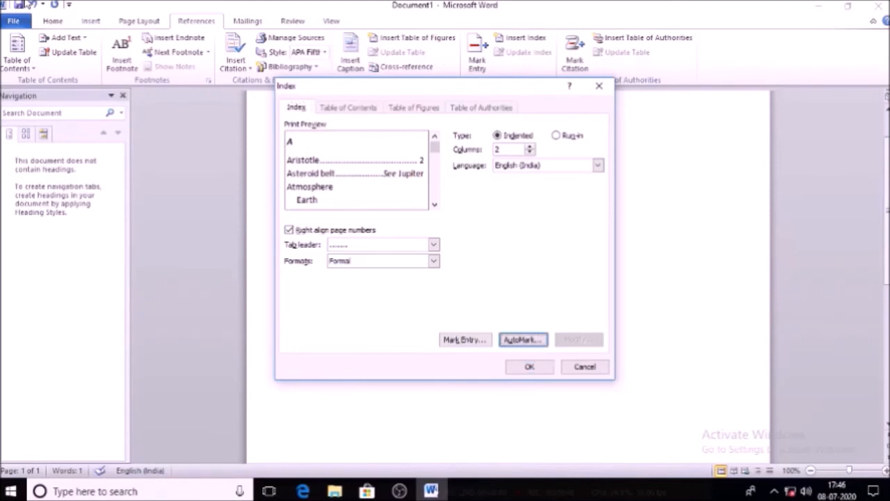
key(shift+Tab)
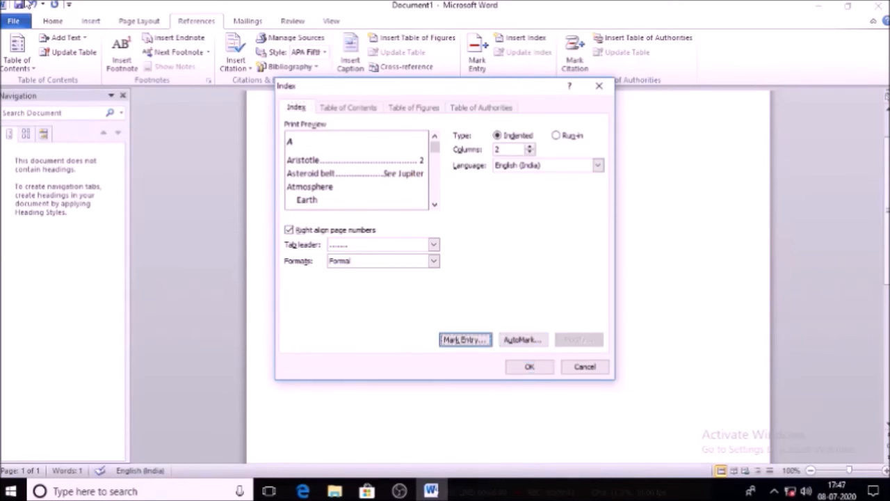
key(Tab)
key(Tab)
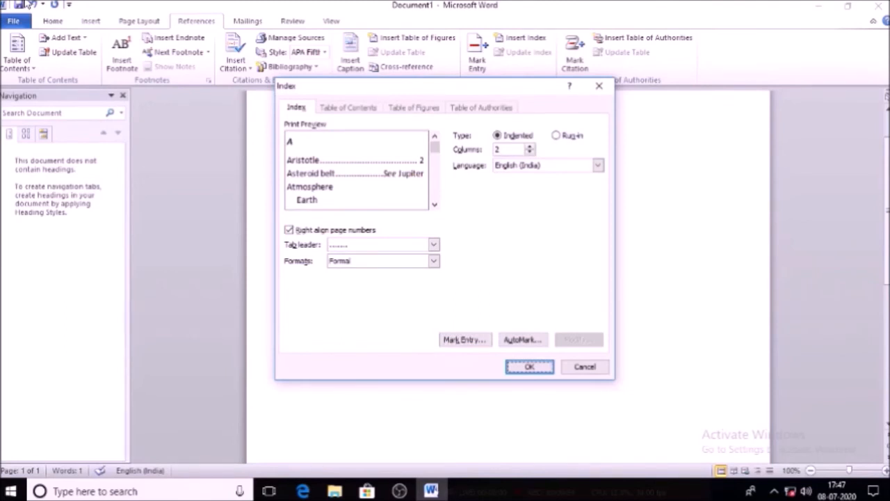
key(shift+Tab)
key(shift+Tab)
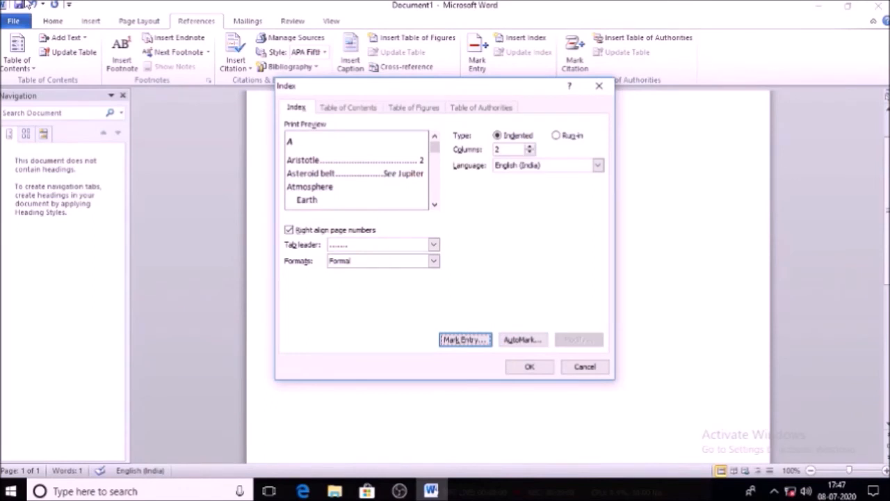
Step: Open the Mark Index Entry dialog from the index settings and change the main entry to "help menu"
key(Return)
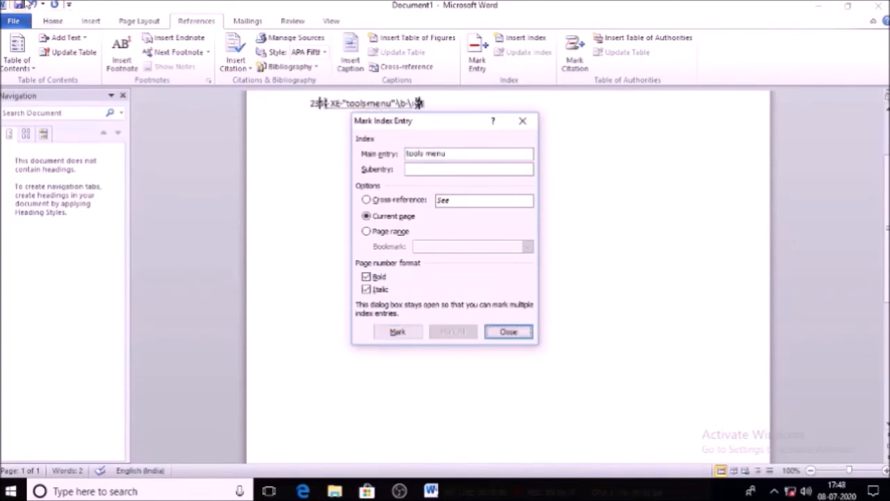
key(BackSpace)
key(BackSpace)
key(BackSpace)
key(BackSpace)
key(BackSpace)
key(BackSpace)
key(BackSpace)
key(BackSpace)
key(BackSpace)
key(BackSpace)
text(help menu)
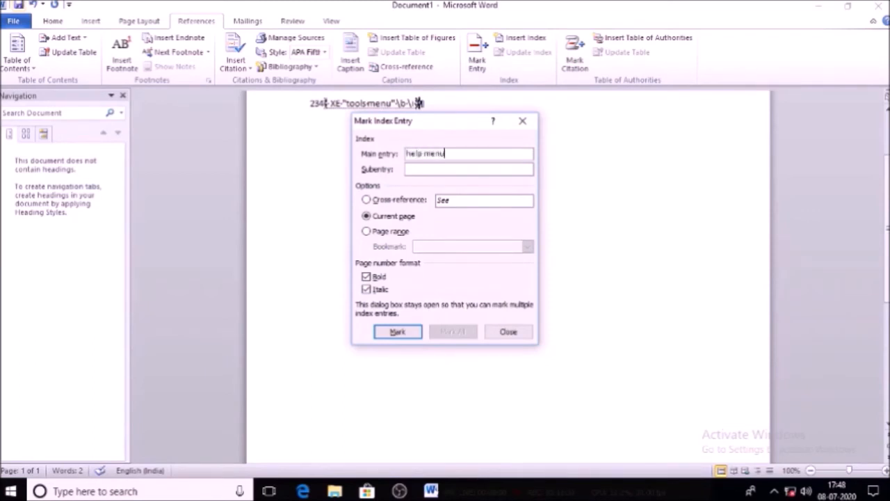
Step: Undo the "tools menu" index mark and mark "help menu" as a current-page entry with bold and italic page numbers
click(30, 4)
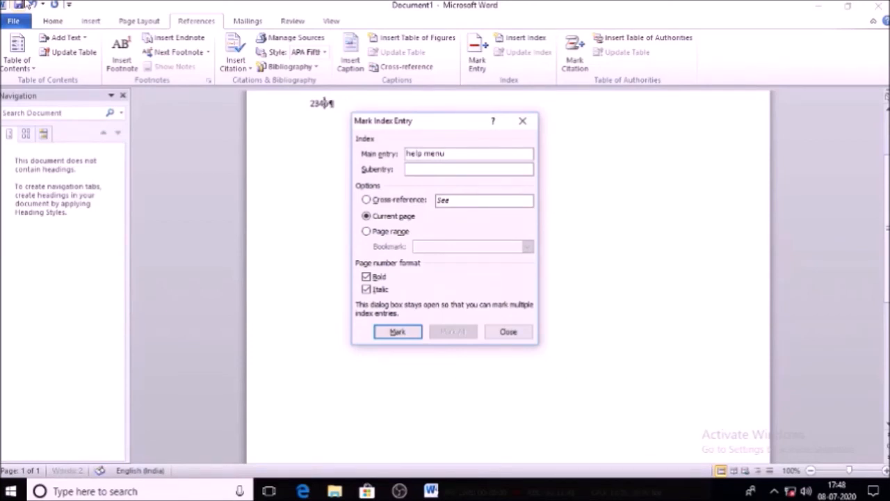
key(Tab)
key(Tab)
key(Tab)
key(Tab)
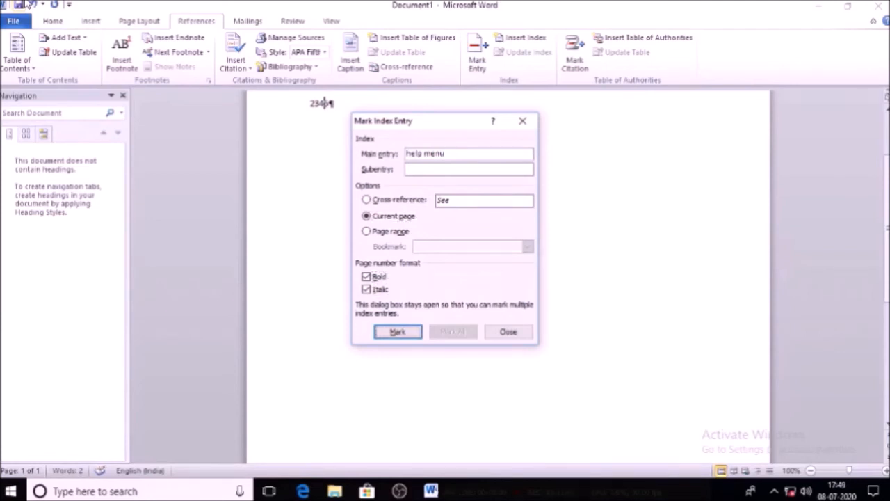
key(Return)
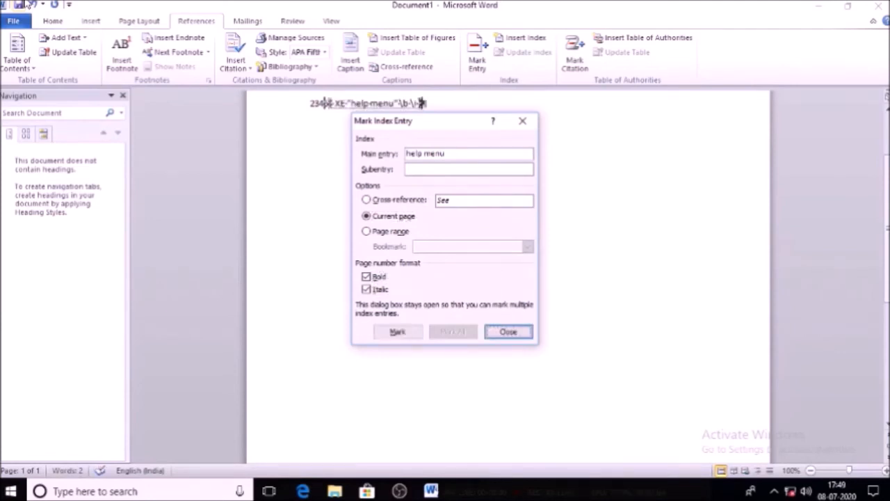
Step: Close the Mark Index Entry dialog and return to the document text
key(Tab)
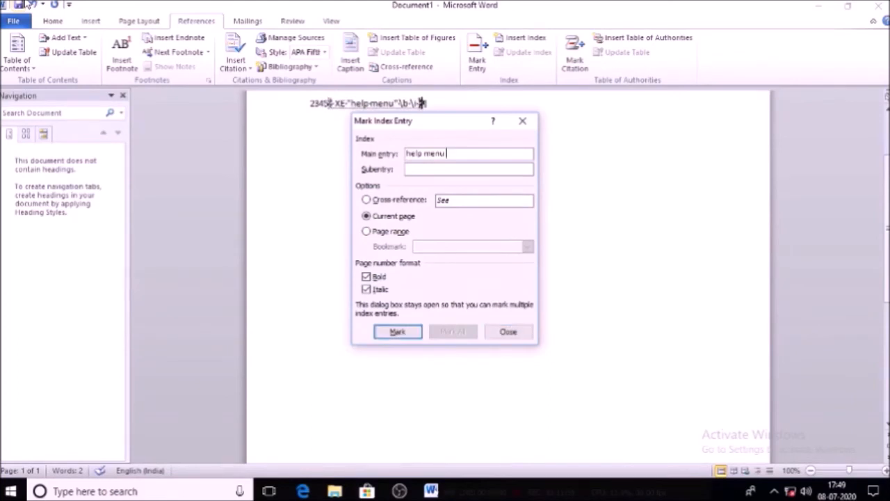
key(shift+Tab)
key(shift+Tab)
key(Tab)
key(Return)
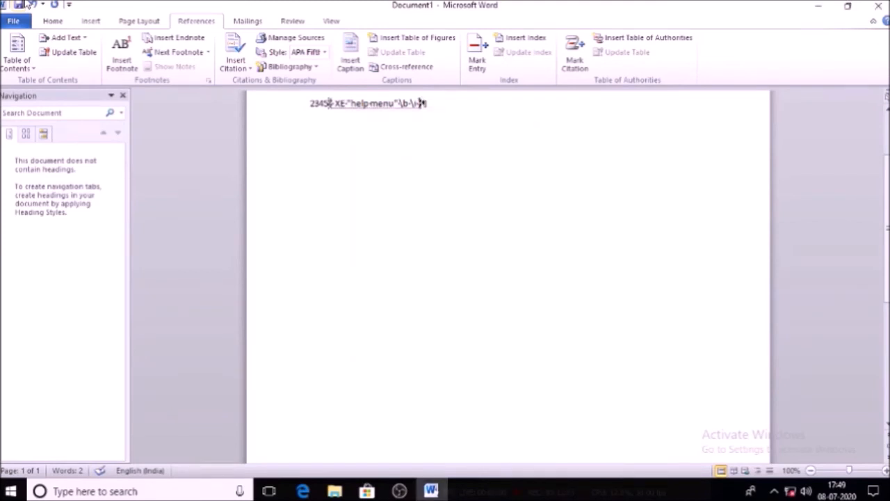
key(Return)
key(Up)
key(Down)
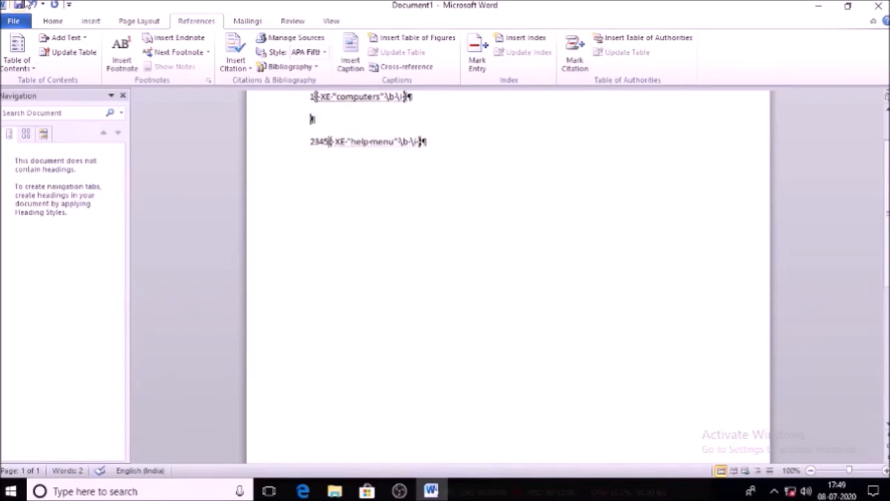
key(Down)
key(Up)
key(Down)
Step: Locate the Insert Index command among the References commands
key(alt+s)
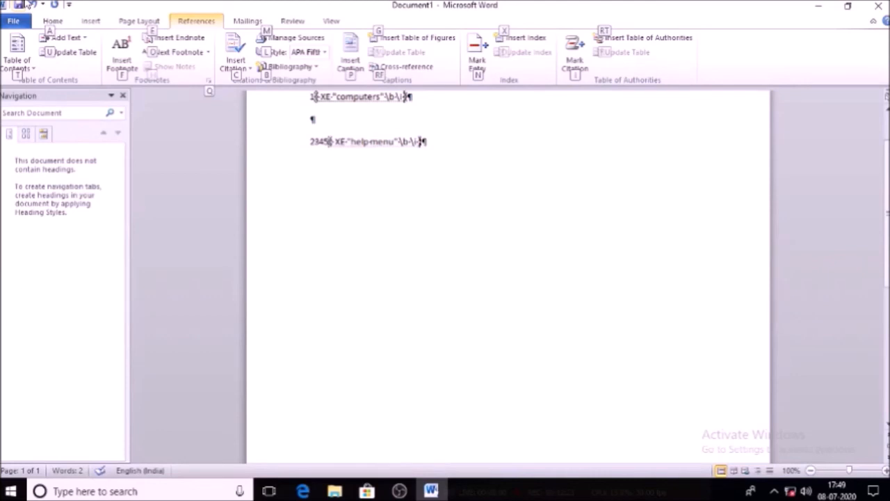
key(t)
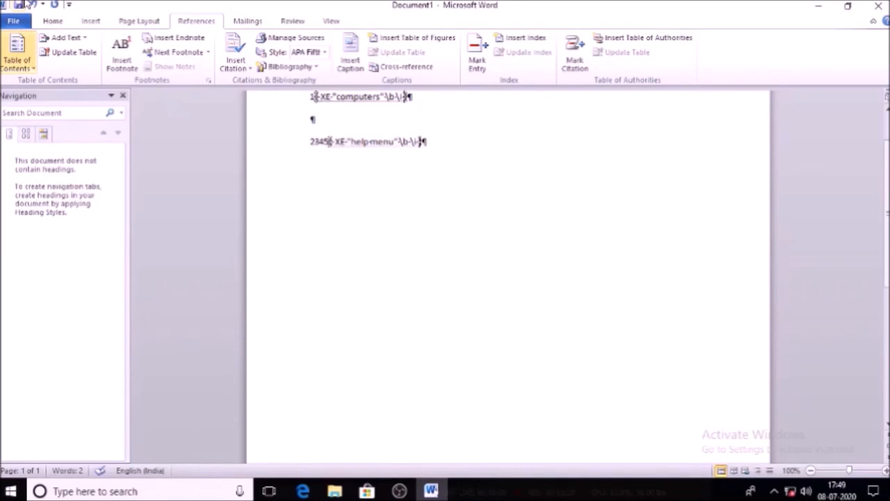
key(Right)
key(Right)
key(Right)
key(Right)
key(Right)
key(Right)
key(Right)
key(Right)
key(Right)
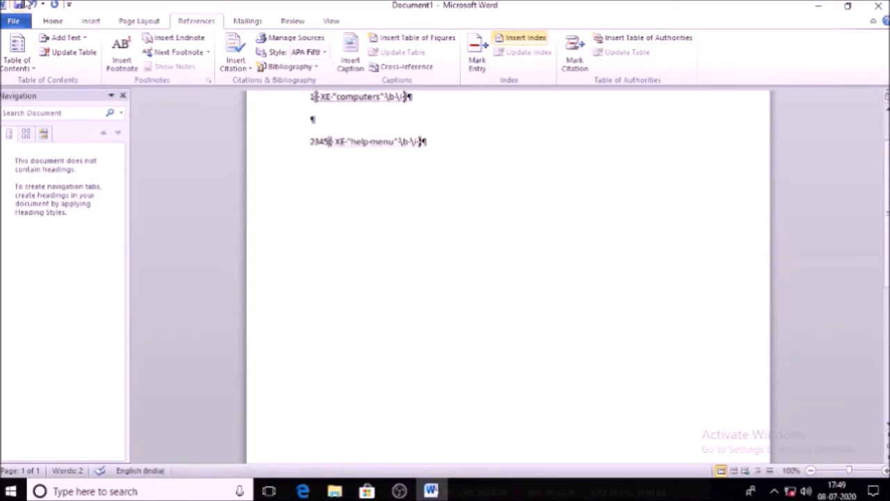
key(Down)
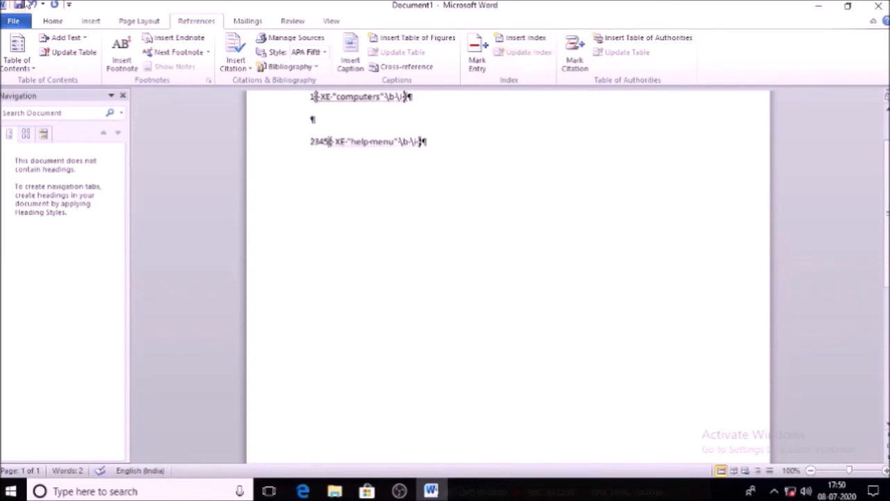
key(Up)
key(Up)
key(Down)
key(Down)
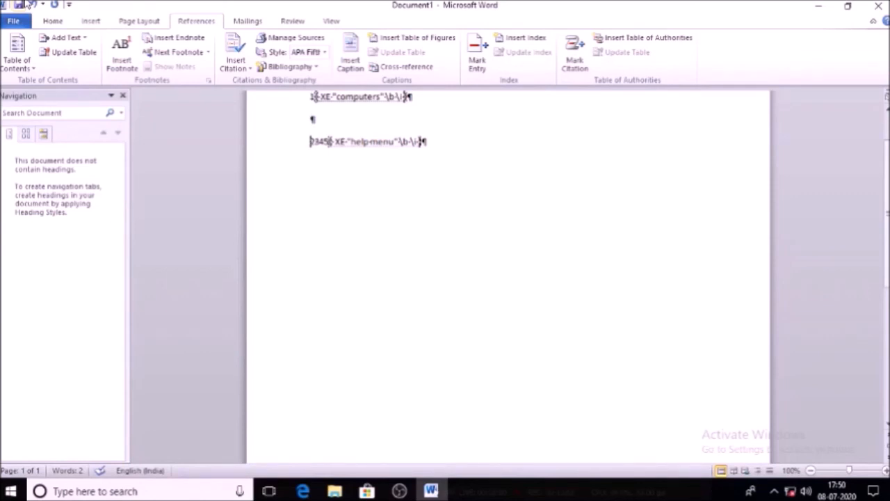